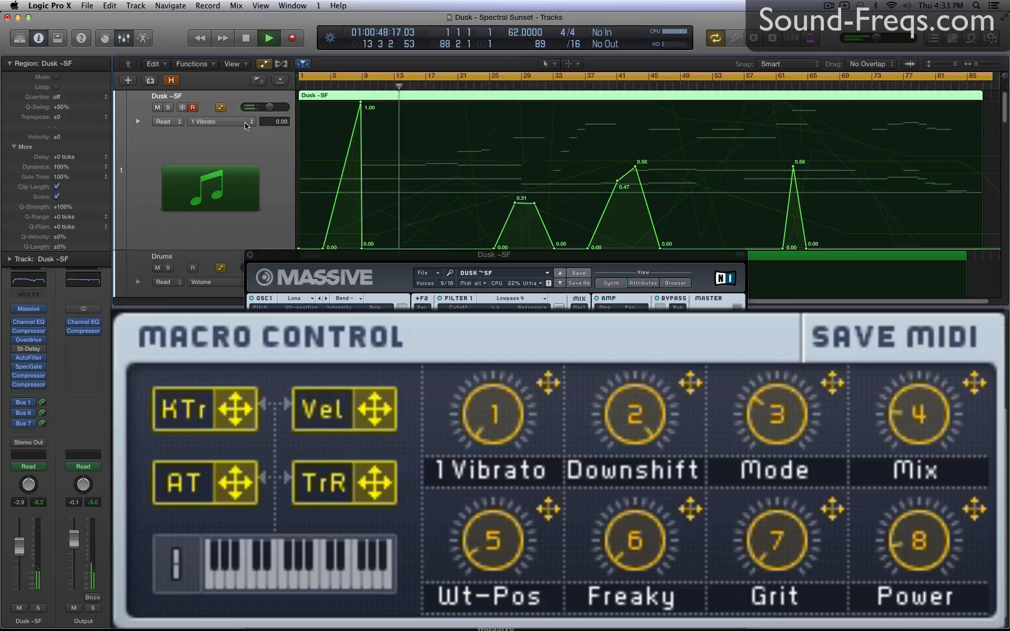
Display the Downshift, Mode and Mix automation curves of the first Dusk ~SF track in turn during playback.
{"action": "left_click", "coordinate": [246, 125]}
{"action": "left_click", "coordinate": [249, 131]}
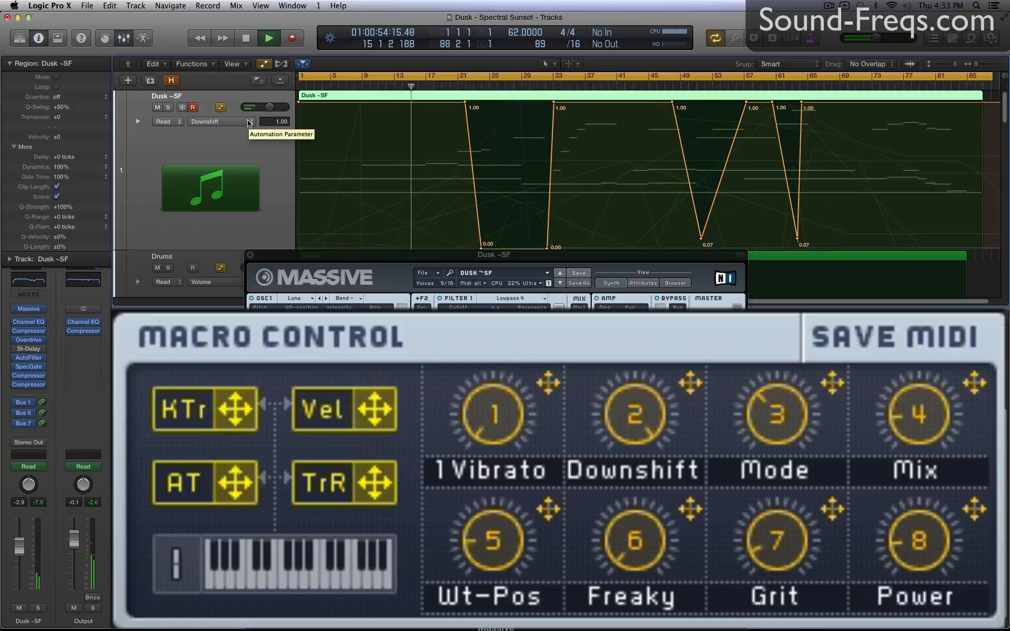
{"action": "left_click", "coordinate": [249, 123]}
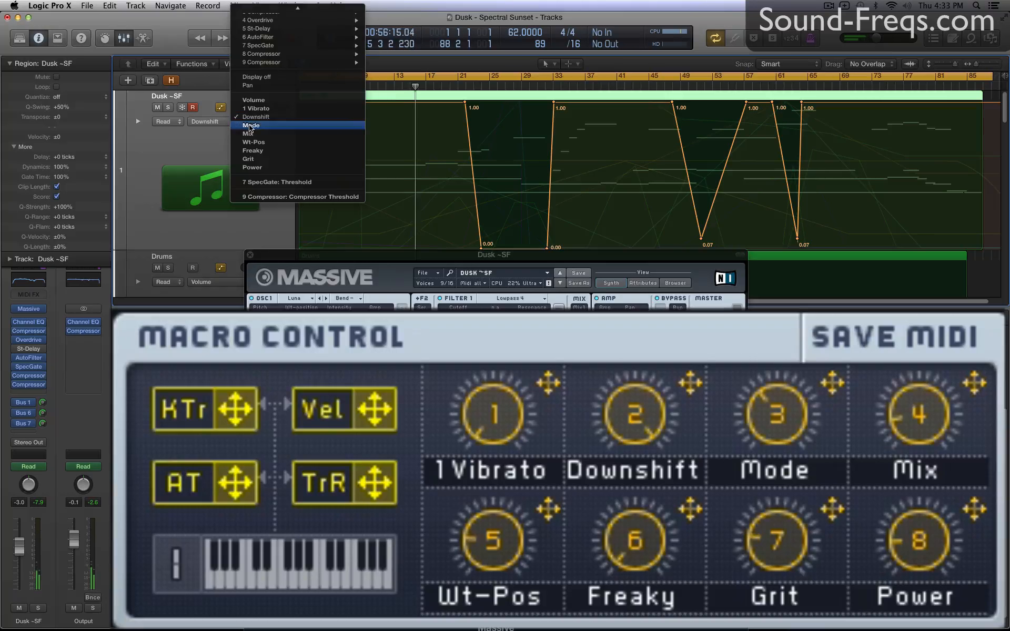
{"action": "left_click", "coordinate": [249, 127]}
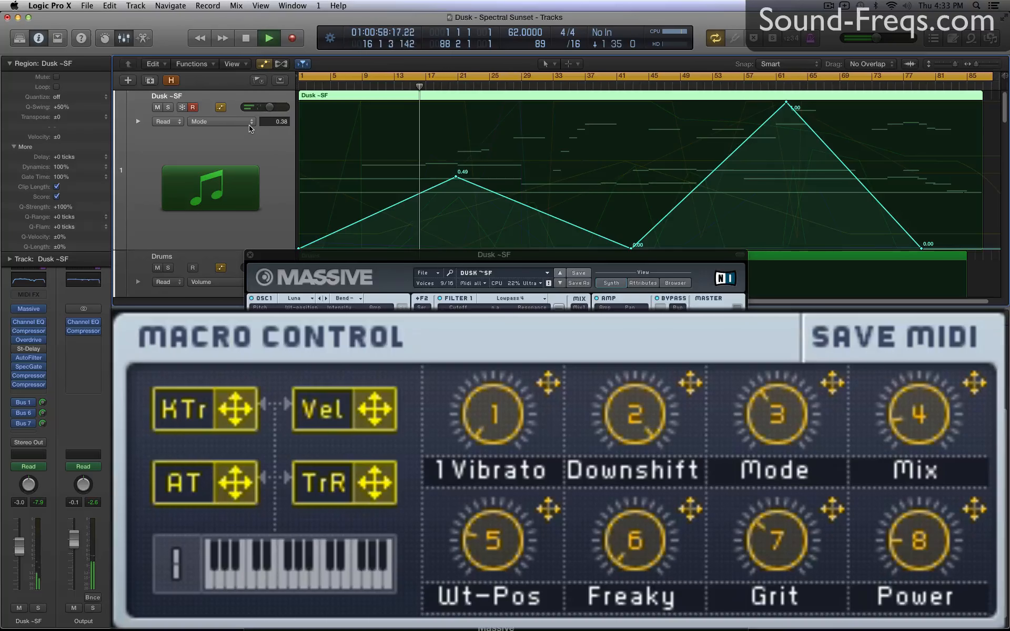
{"action": "left_click", "coordinate": [251, 123]}
{"action": "left_click", "coordinate": [252, 127]}
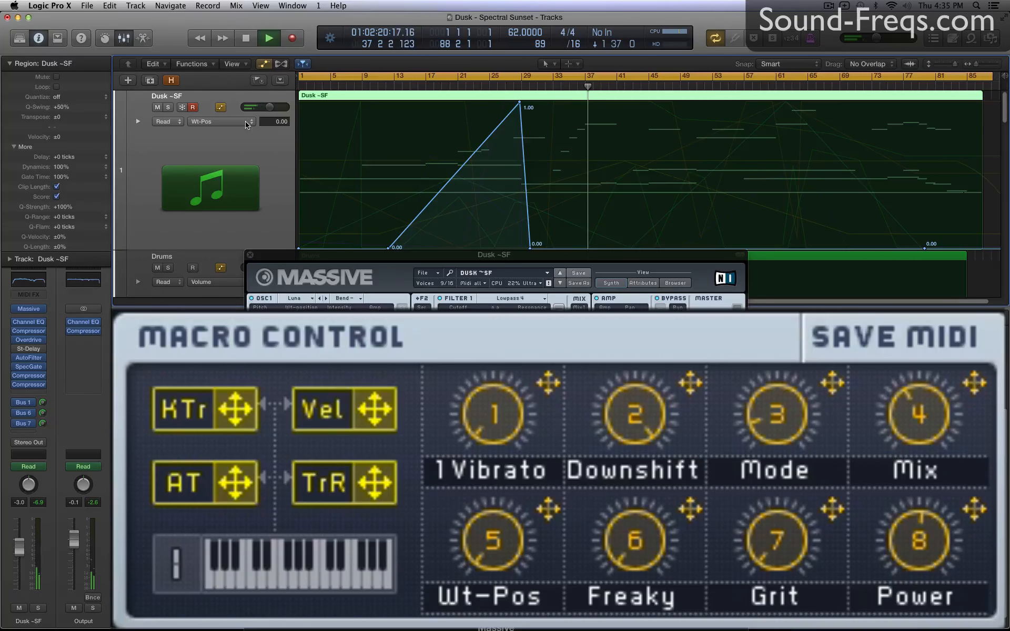
Display the first Dusk ~SF track's Freaky, Grit and Power automation curves in turn.
{"action": "left_click", "coordinate": [245, 122]}
{"action": "left_click", "coordinate": [247, 126]}
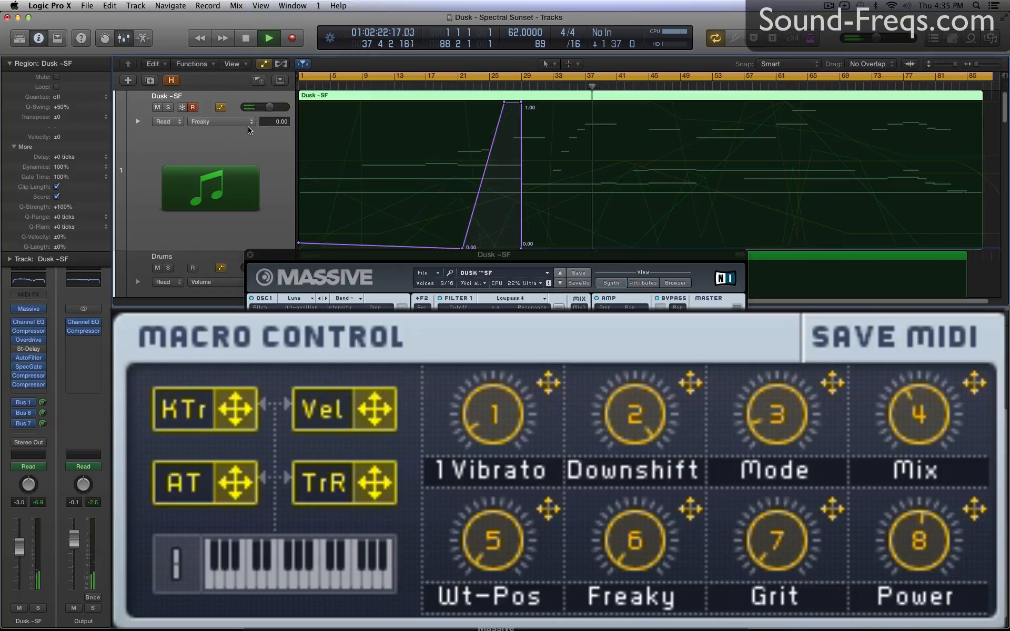
{"action": "left_click", "coordinate": [248, 122]}
{"action": "left_click", "coordinate": [249, 130]}
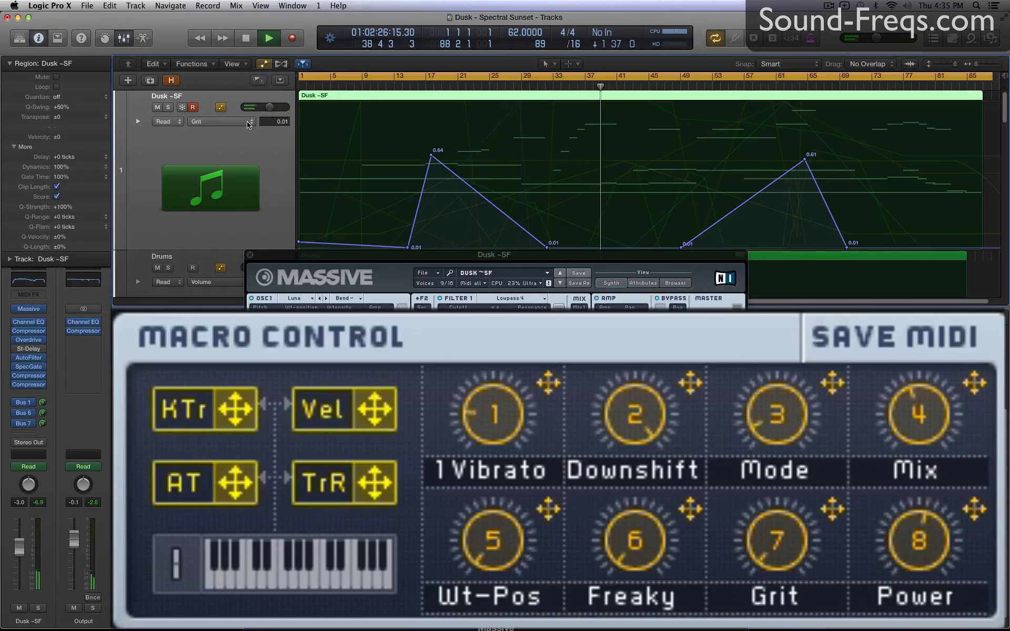
{"action": "left_click", "coordinate": [250, 130]}
{"action": "left_click", "coordinate": [250, 130]}
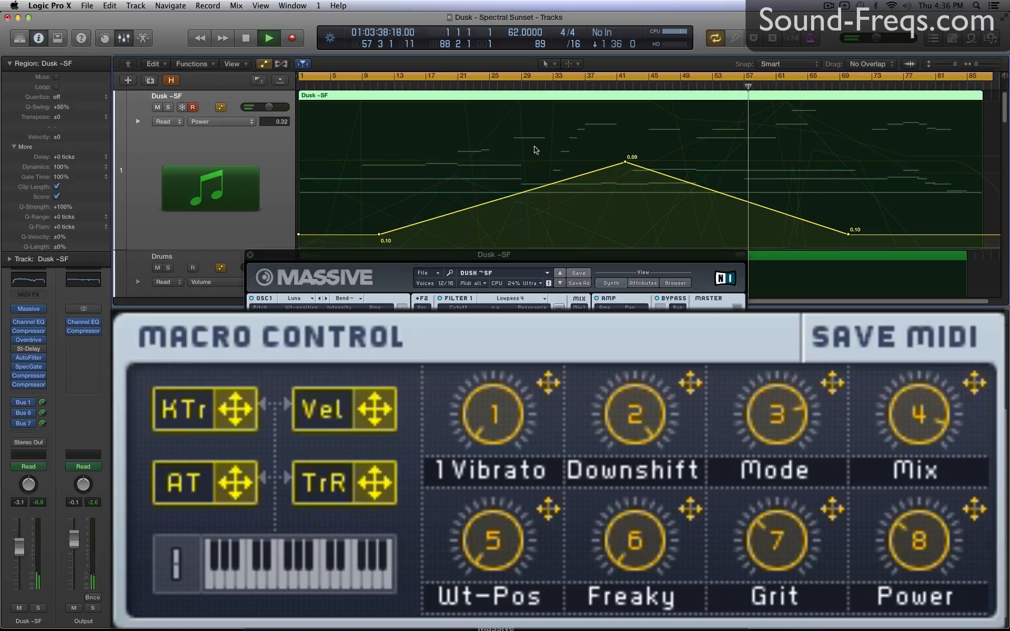
Go back to the Grit automation on the first Dusk ~SF track, followed by the Wt-Pos and Mix curves.
{"action": "left_click", "coordinate": [244, 125]}
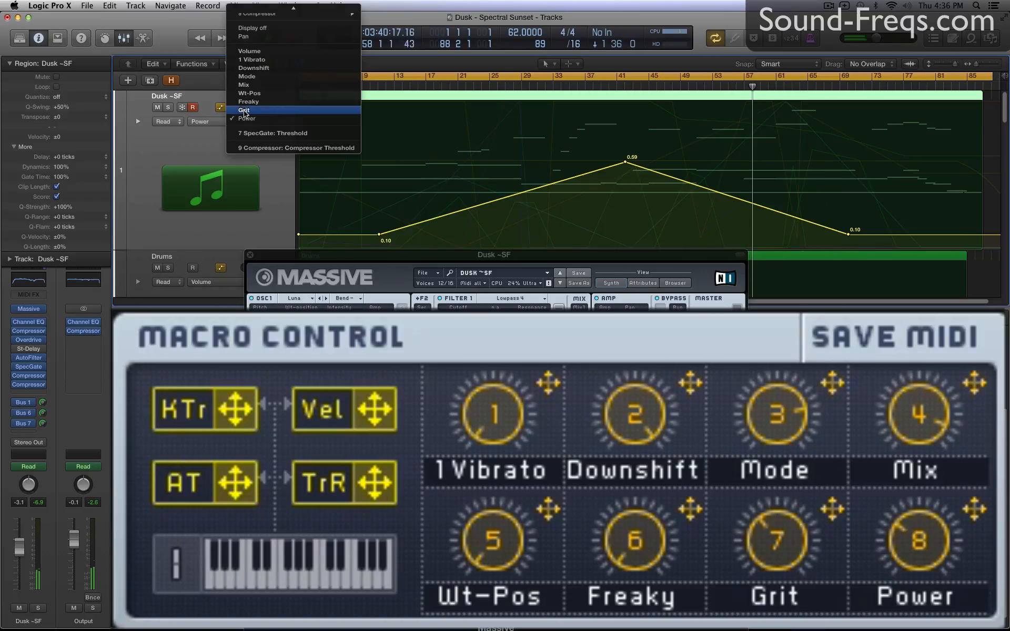
{"action": "left_click", "coordinate": [244, 110]}
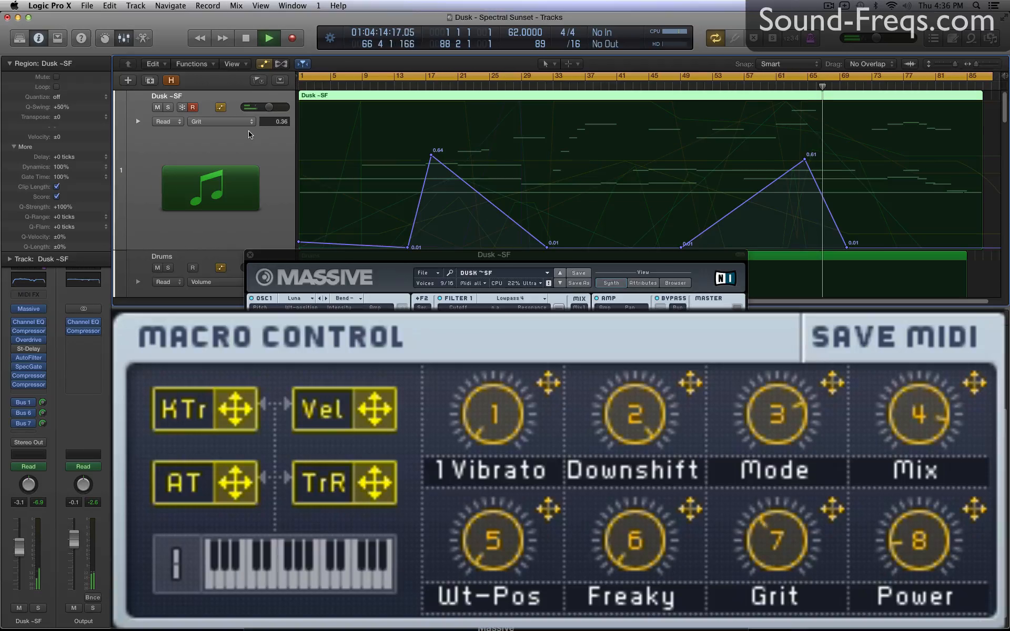
{"action": "left_click", "coordinate": [242, 122]}
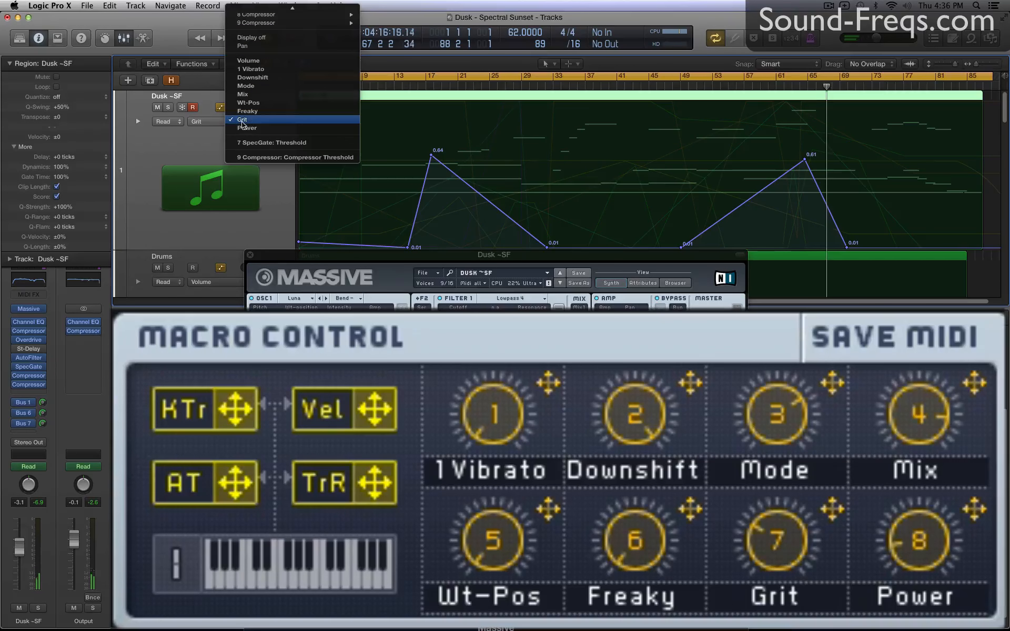
{"action": "left_click", "coordinate": [244, 104]}
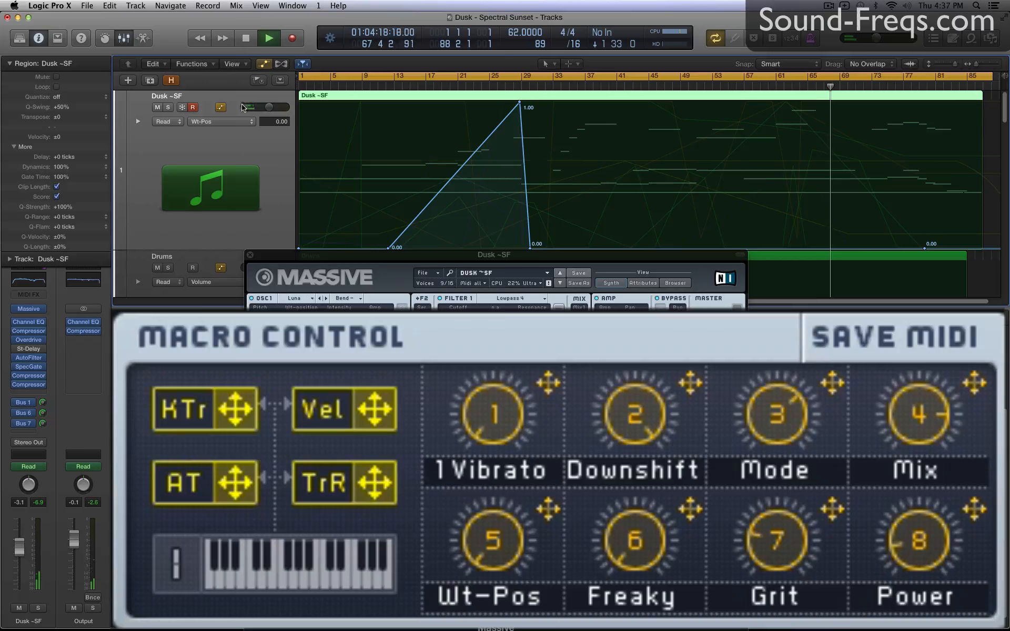
{"action": "left_click", "coordinate": [243, 121]}
{"action": "left_click", "coordinate": [238, 125]}
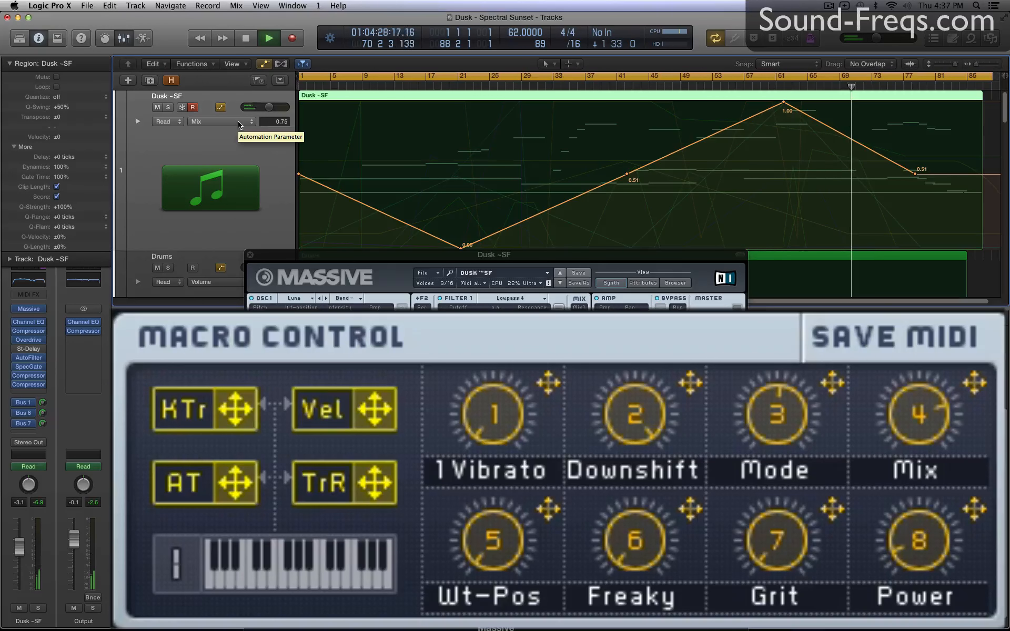
Review the Mode, Downshift and 1 Vibrato automation curves on the first Dusk ~SF track.
{"action": "left_click", "coordinate": [240, 124]}
{"action": "left_click", "coordinate": [241, 110]}
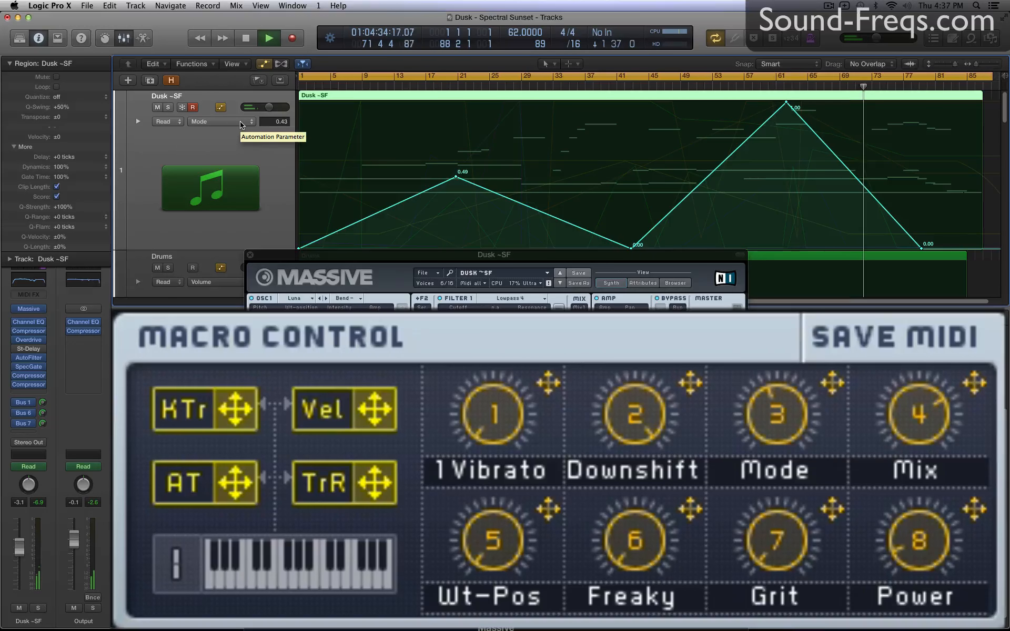
{"action": "left_click", "coordinate": [242, 125]}
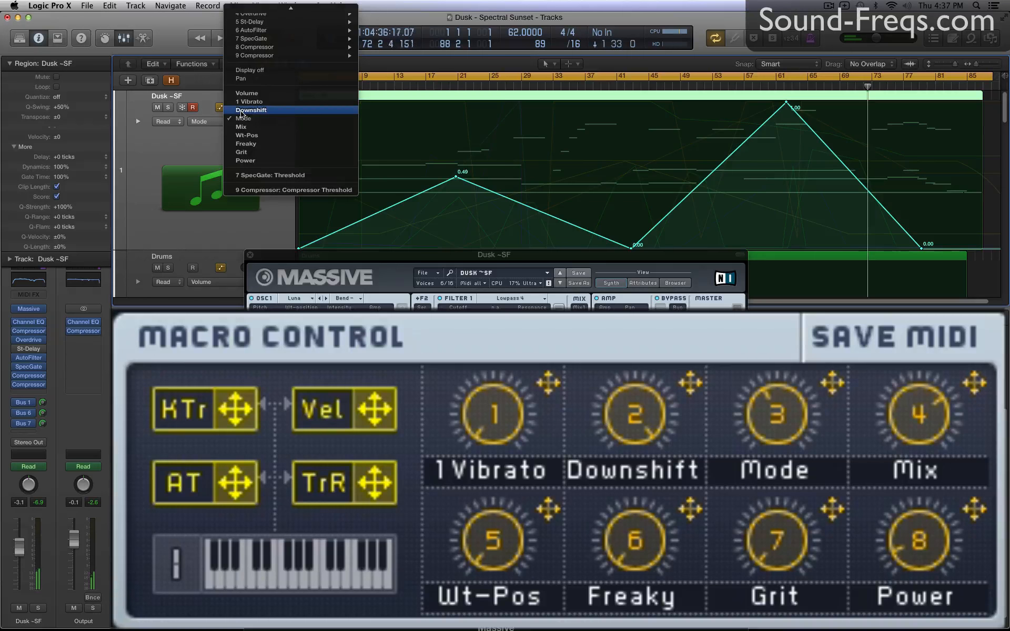
{"action": "left_click", "coordinate": [242, 111]}
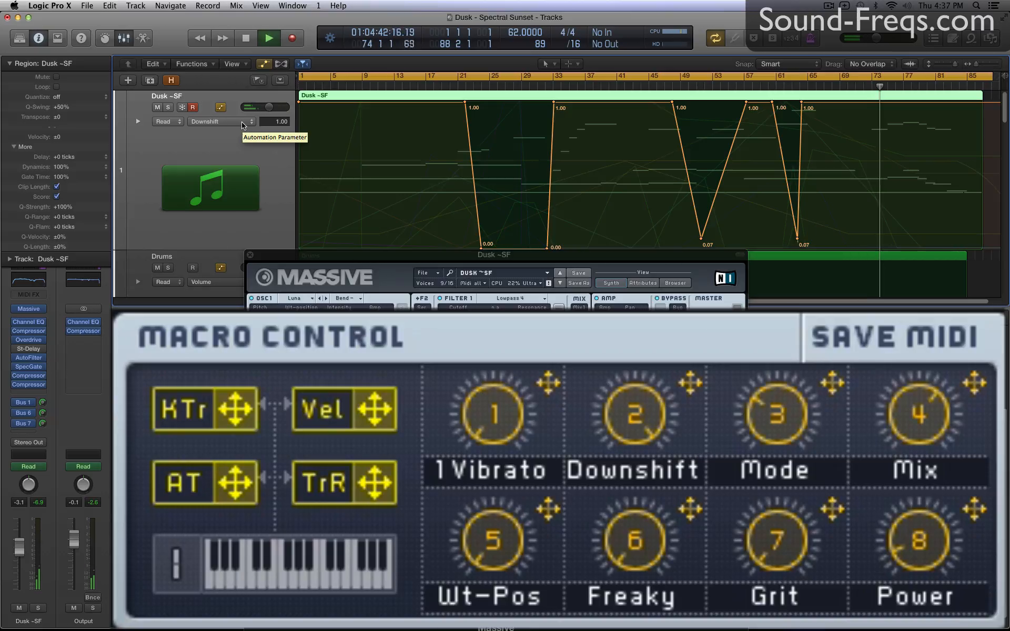
{"action": "left_click", "coordinate": [242, 123]}
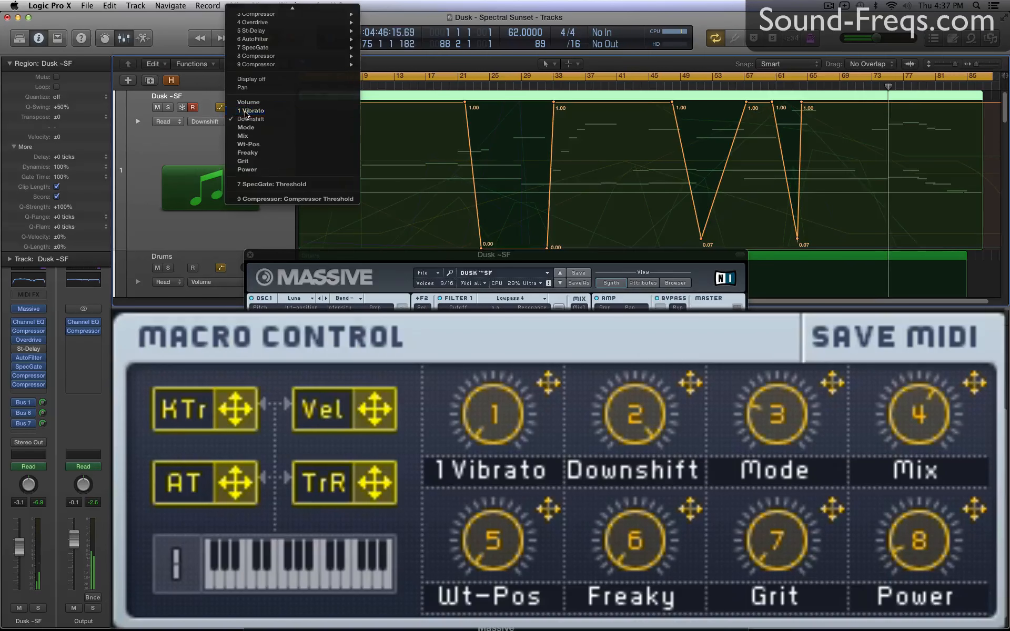
{"action": "left_click", "coordinate": [245, 111]}
View the Power, Grit and Freaky automation curves of the first Dusk ~SF track in that order.
{"action": "left_click", "coordinate": [245, 122]}
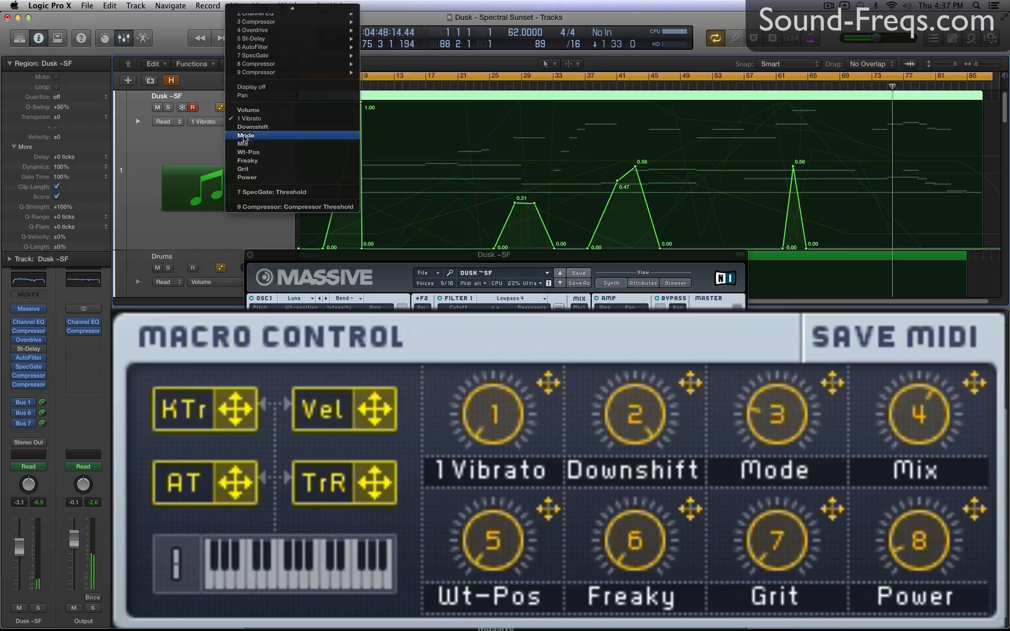
{"action": "left_click", "coordinate": [247, 178]}
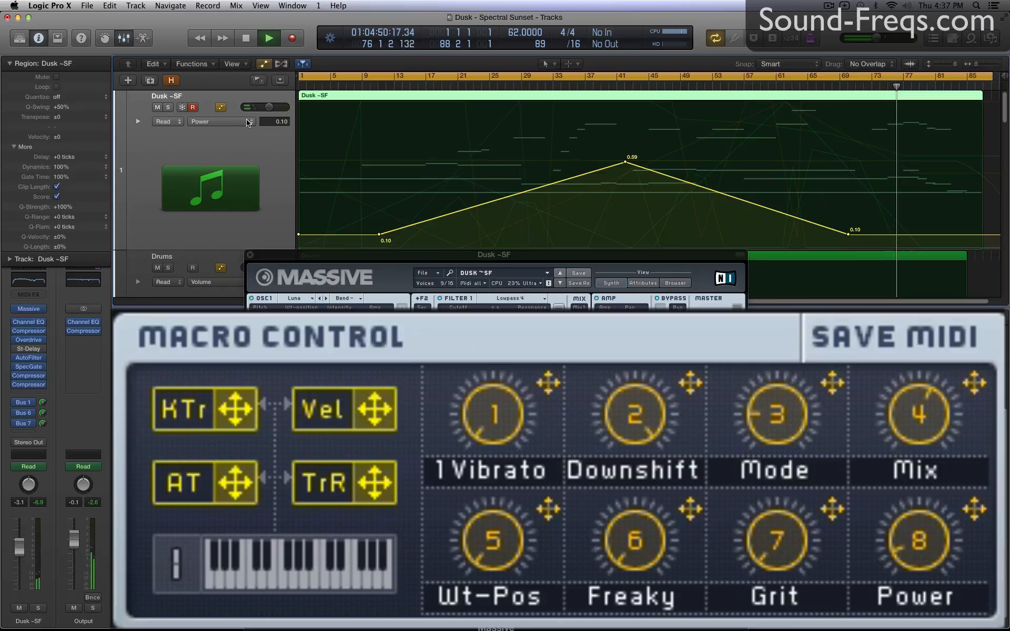
{"action": "left_click", "coordinate": [247, 122]}
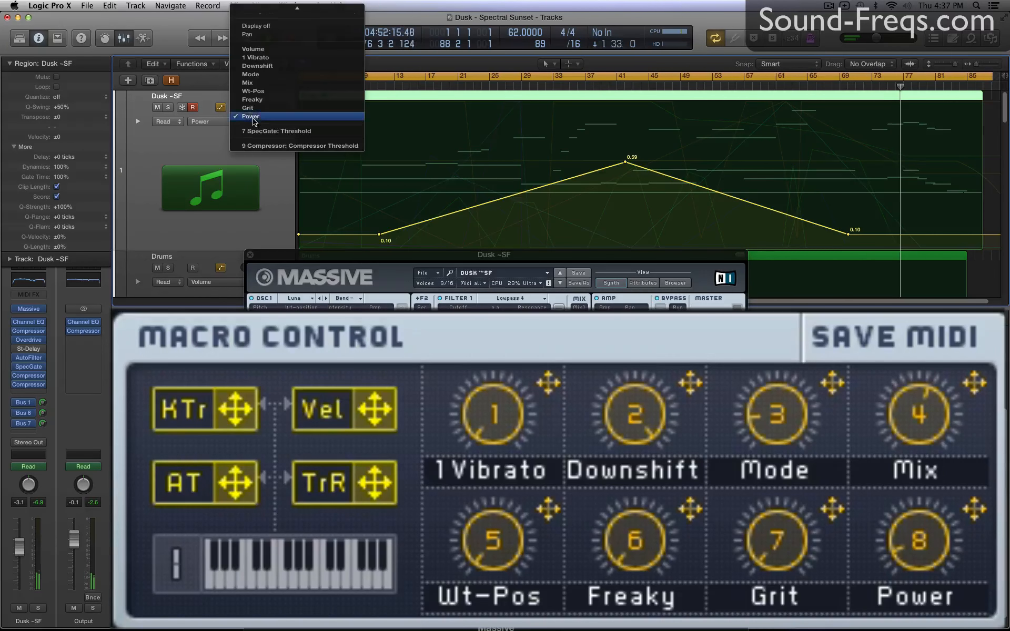
{"action": "left_click", "coordinate": [252, 110]}
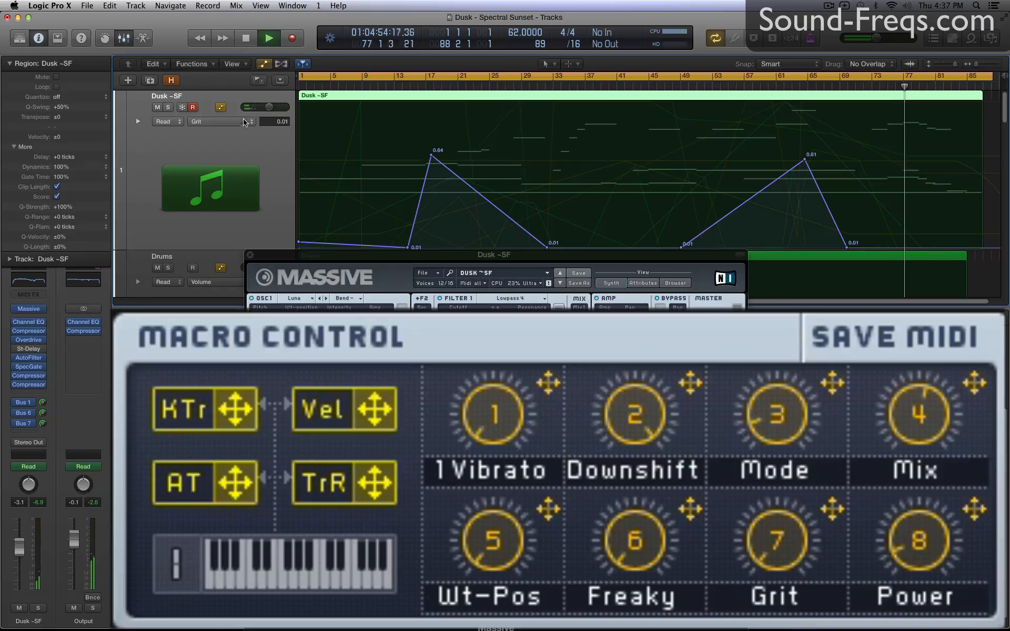
{"action": "left_click", "coordinate": [244, 122]}
{"action": "left_click", "coordinate": [247, 110]}
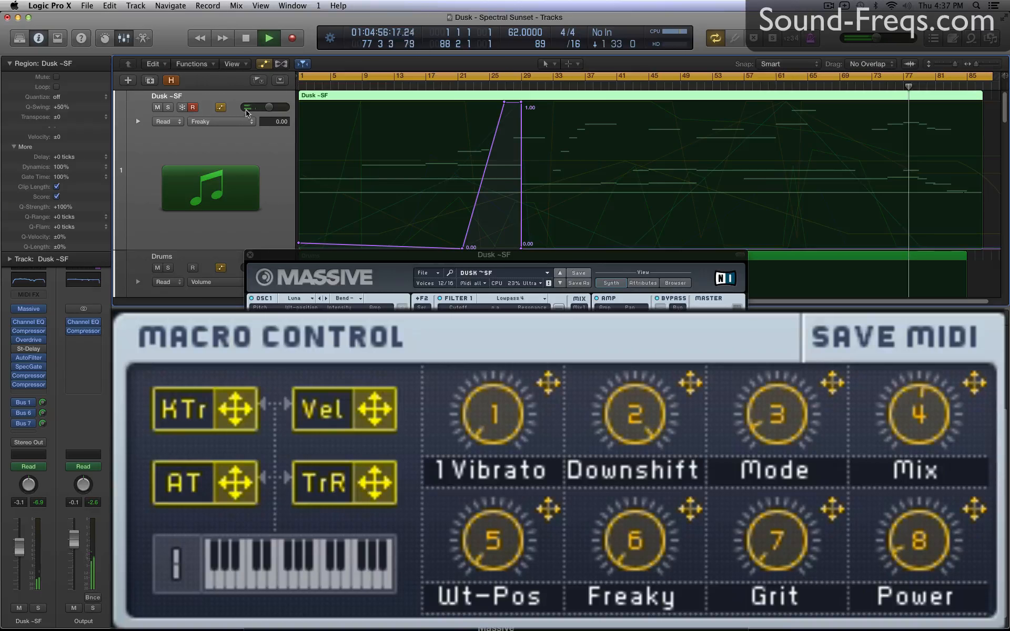
Show the Wt-Pos automation curve on the first Dusk ~SF track, followed by its Mix curve.
{"action": "left_click", "coordinate": [242, 123]}
{"action": "left_click", "coordinate": [247, 110]}
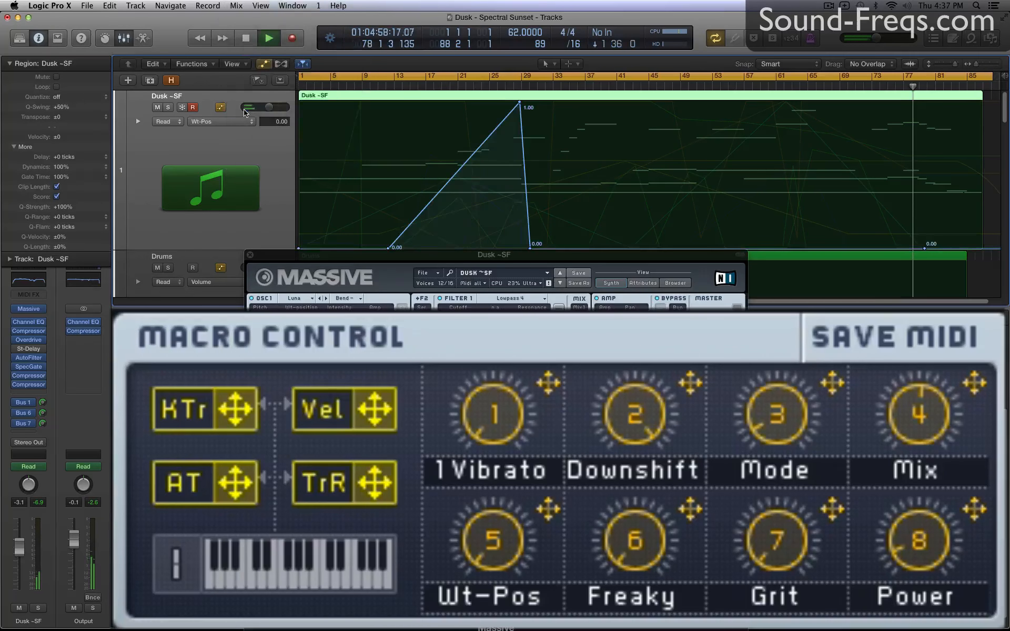
{"action": "left_click", "coordinate": [243, 121]}
{"action": "left_click", "coordinate": [244, 108]}
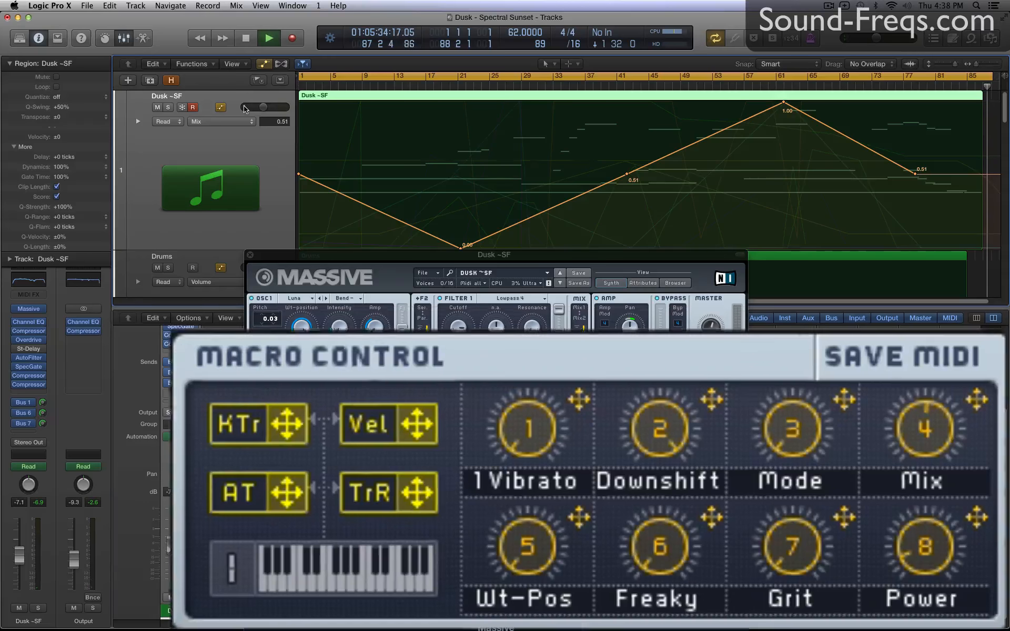
Stop playback, hide the track automation and fit all tracks in the arrangement view.
{"action": "key", "text": "space"}
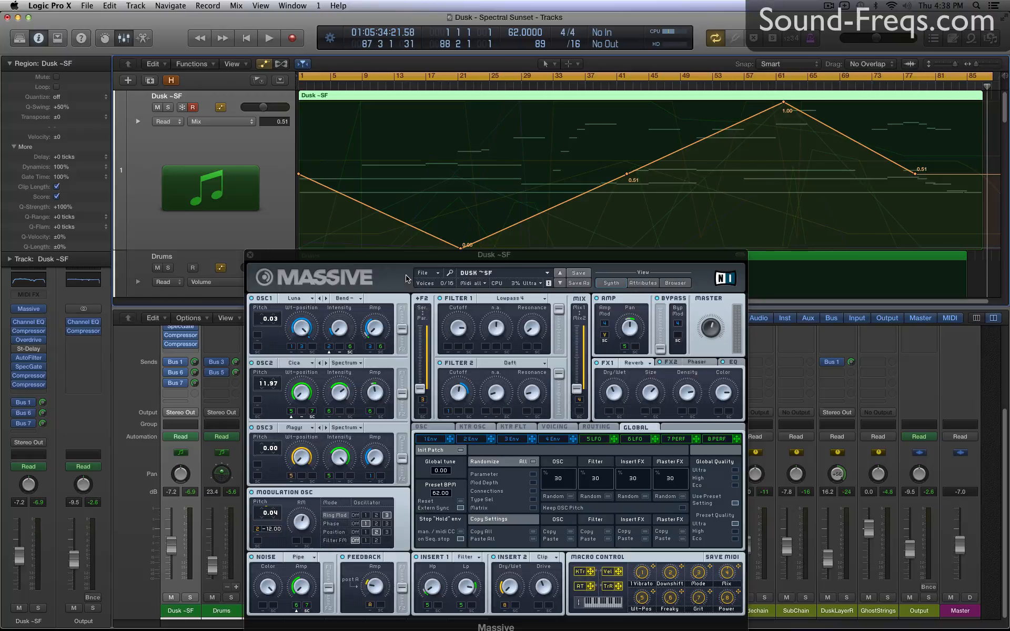
{"action": "key", "text": "a"}
{"action": "key", "text": "z"}
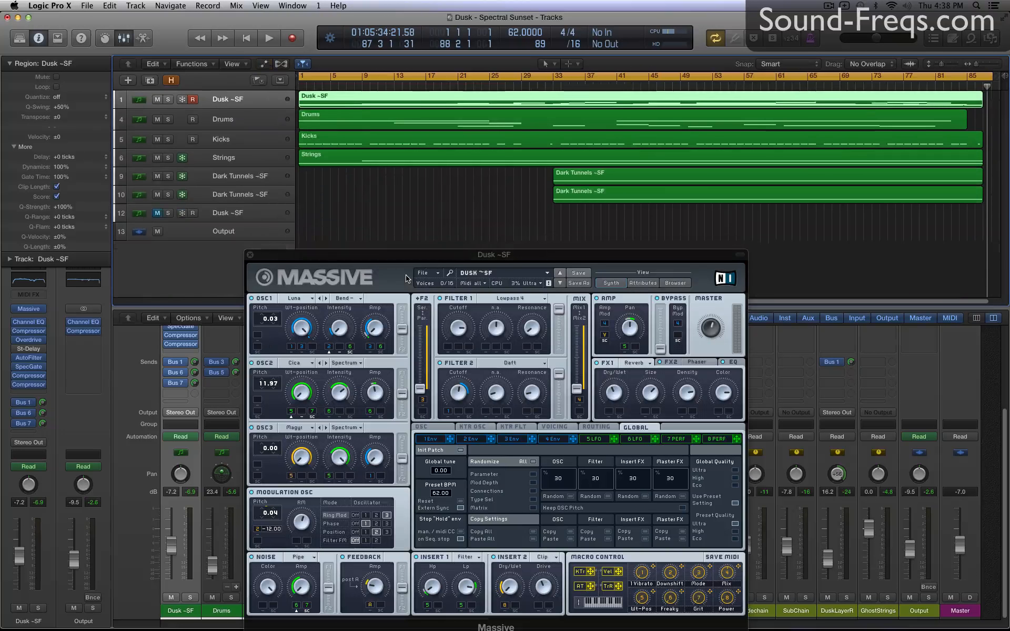
Select the second Dusk ~SF track, number 12, and unmute it.
{"action": "left_click", "coordinate": [232, 213]}
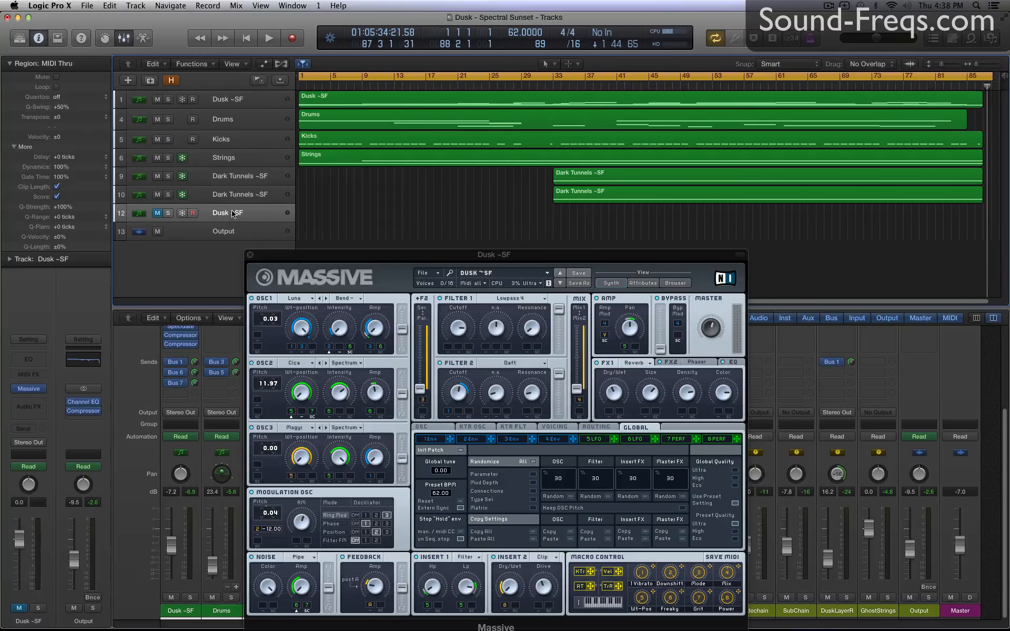
{"action": "left_click", "coordinate": [157, 214]}
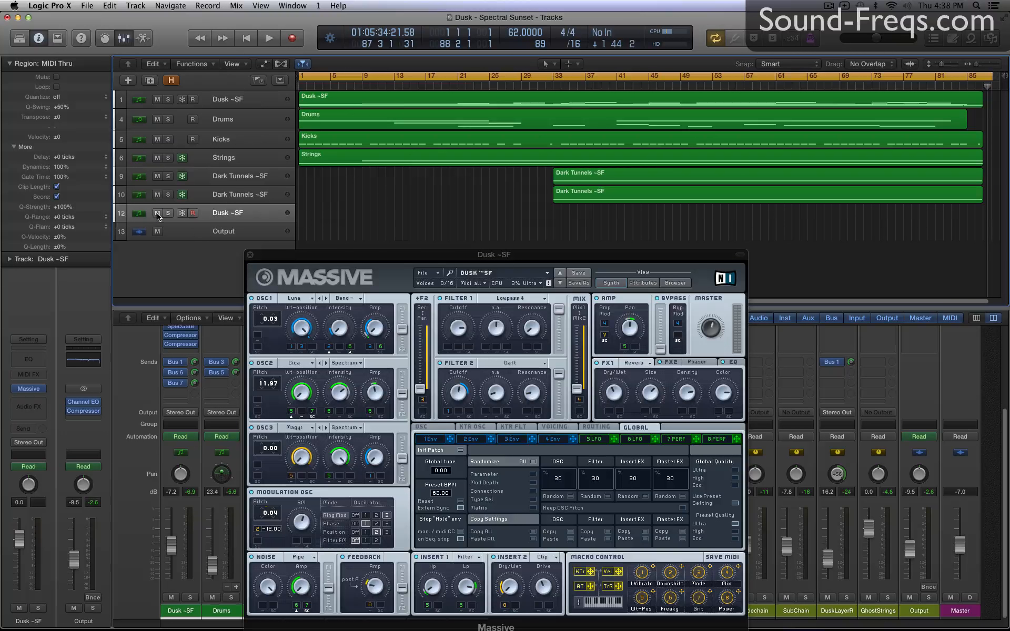